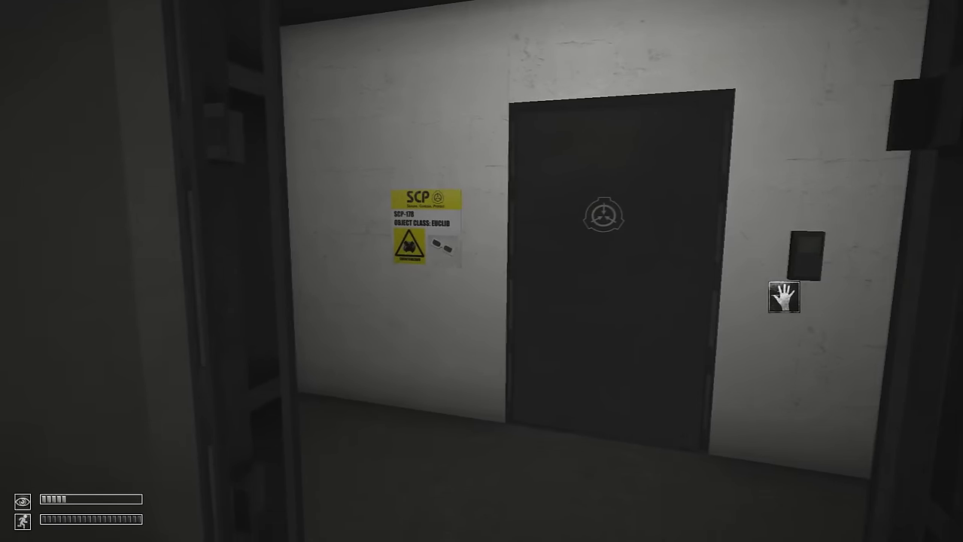
# Insert the keycard into the reader beside the SCP-178 chamber door.
pyautogui.click(773, 298)
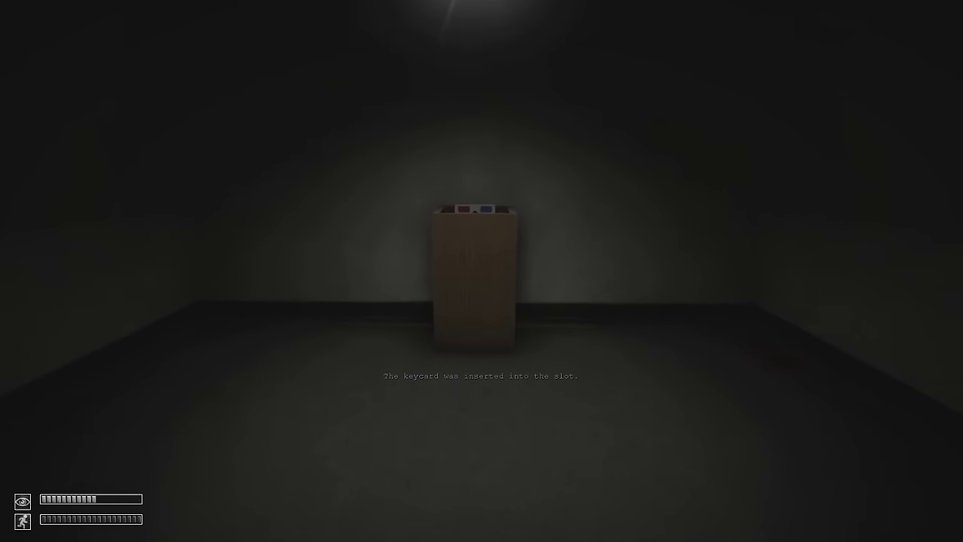
# Walk up to the pedestal holding the red-and-blue 3D glasses.
pyautogui.press('w')
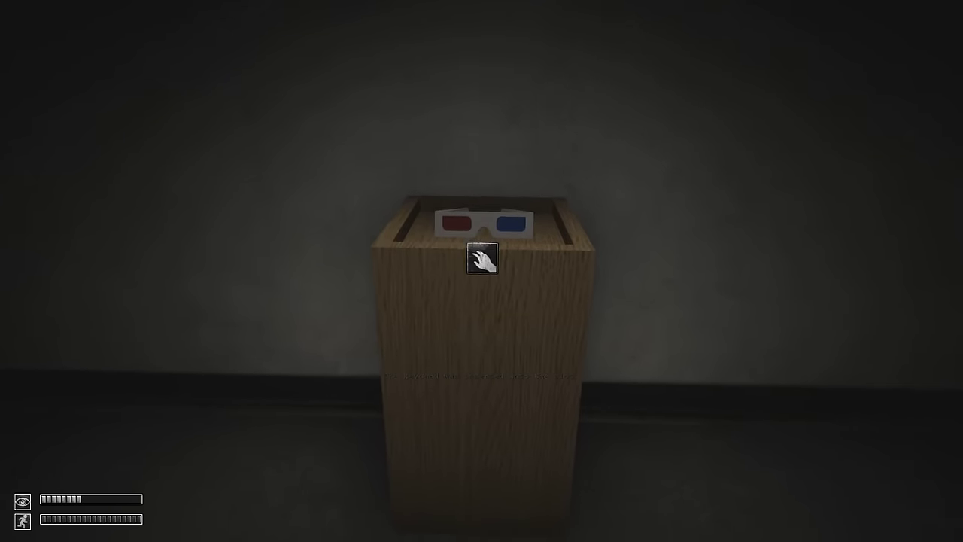
pyautogui.press('w')
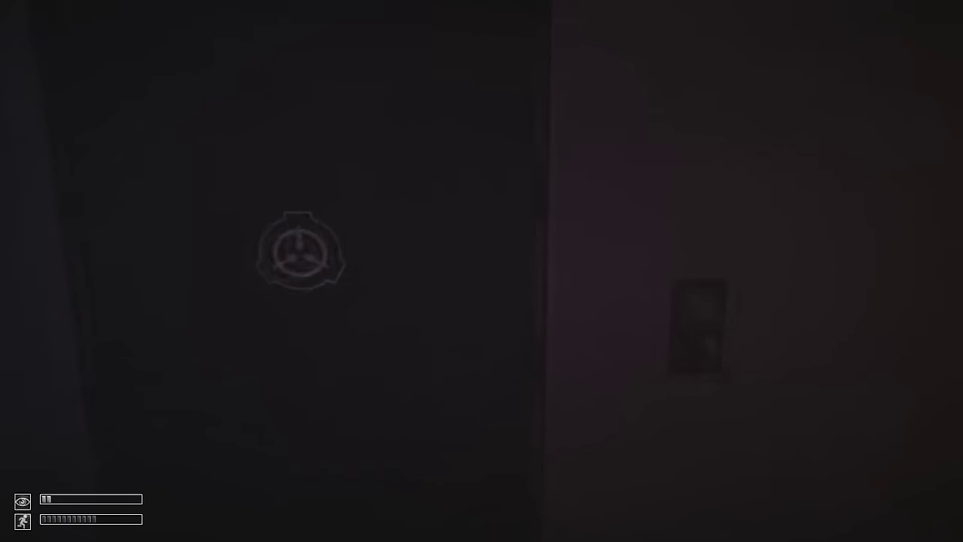
# Run down the corridor into the lit room and toward the figure past the stairs.
pyautogui.press('w')
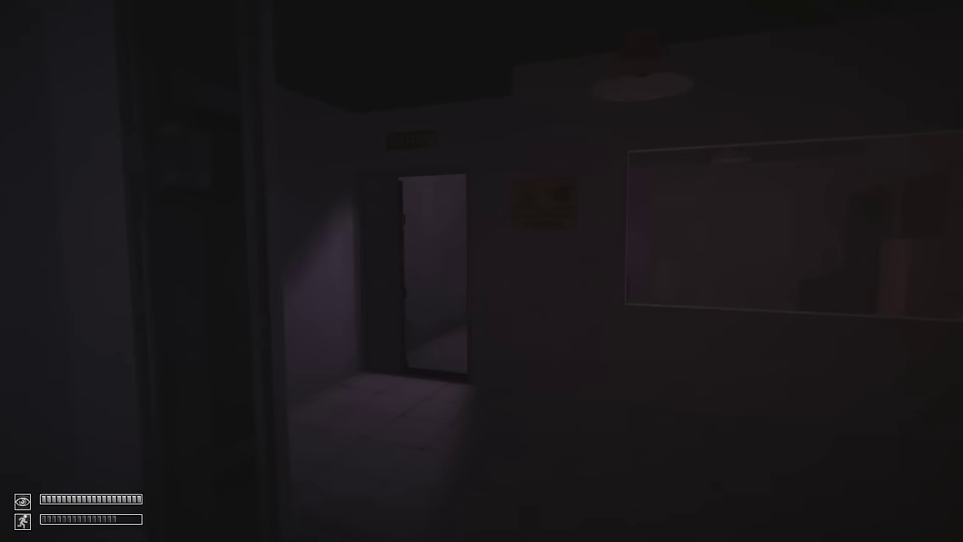
pyautogui.press('w')
pyautogui.press('w')
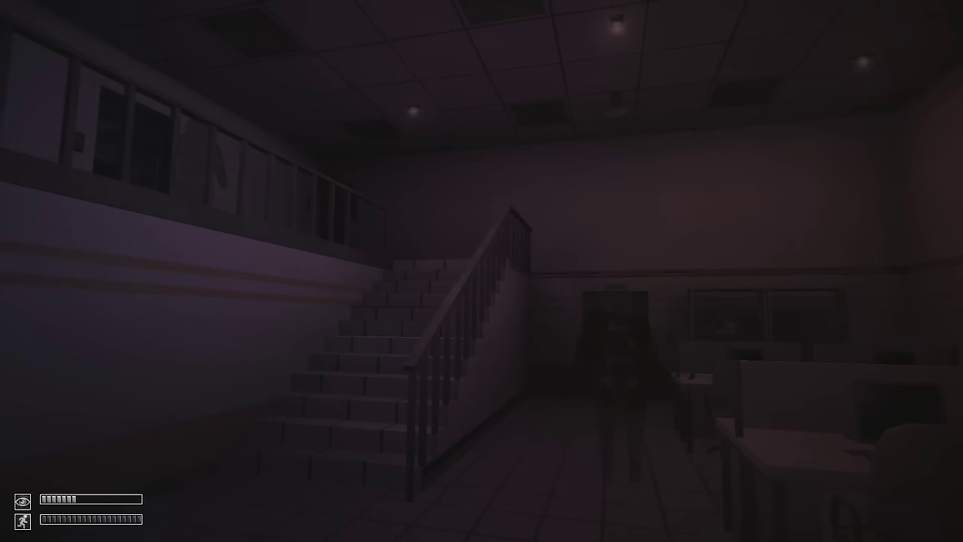
pyautogui.press('w')
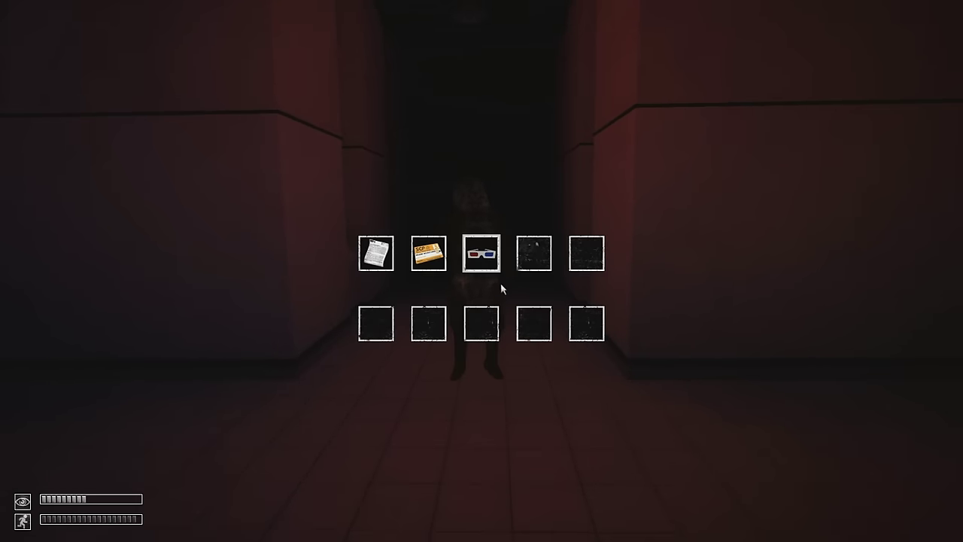
# Equip the 3D glasses from the inventory to reveal the multi-eyed creature.
pyautogui.doubleClick(481, 253)
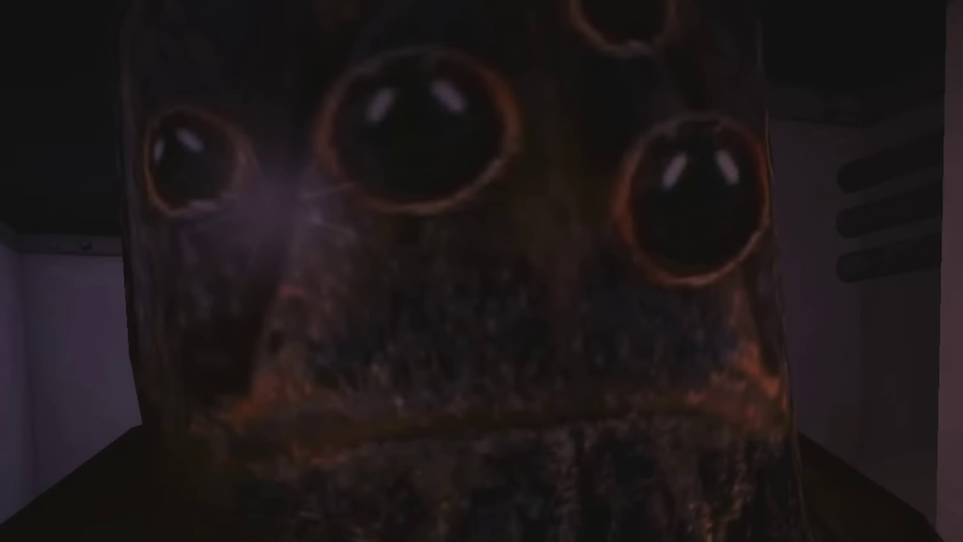